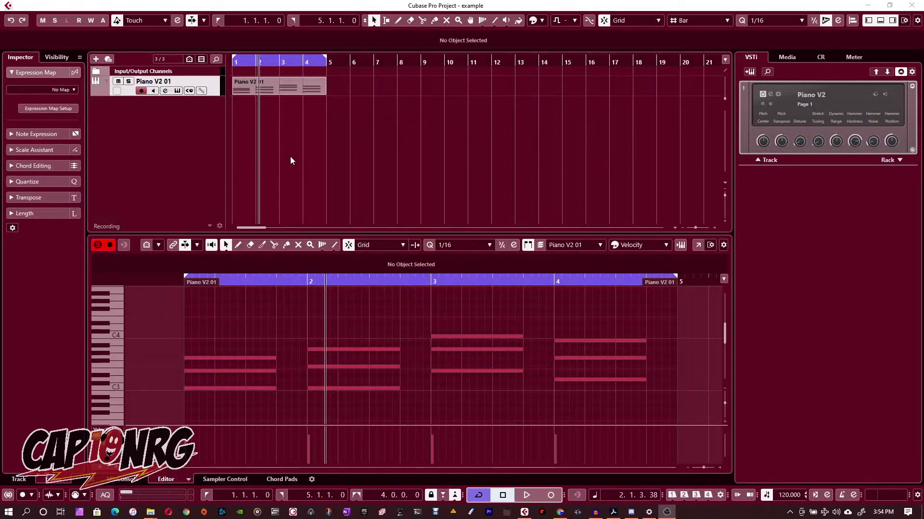
Rewind to the start and play the Piano V2 part, stopping near the end of bar 4
click(176, 163)
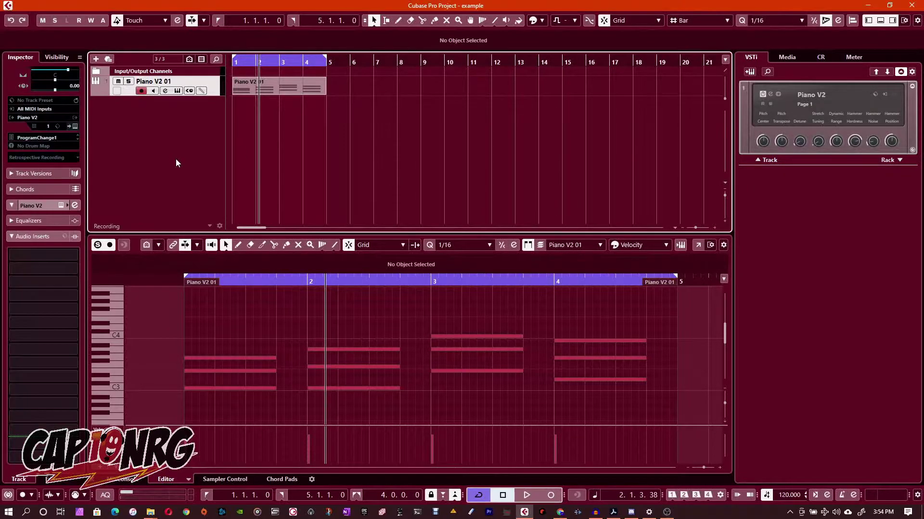
key(Home)
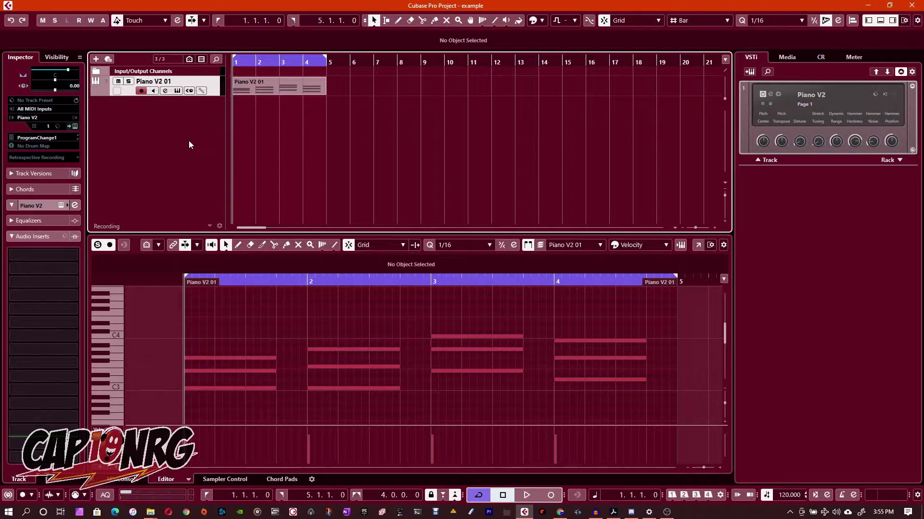
key(space)
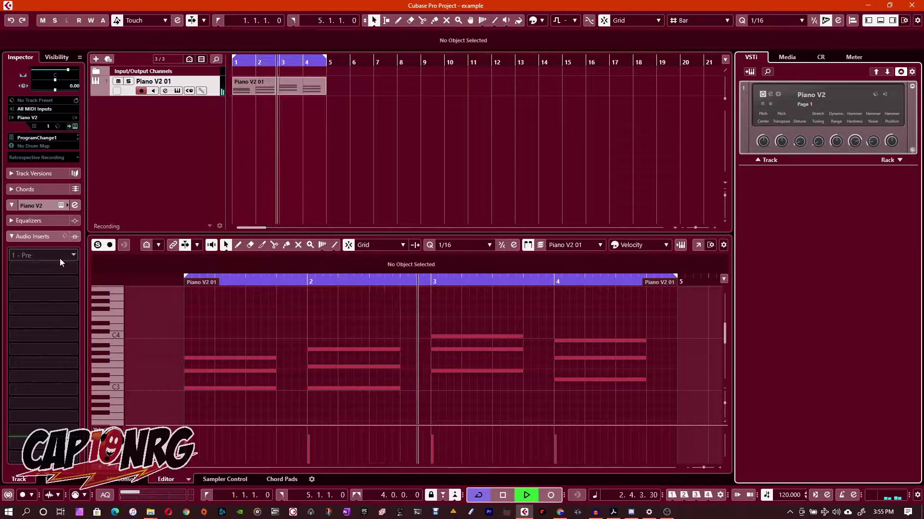
click(503, 495)
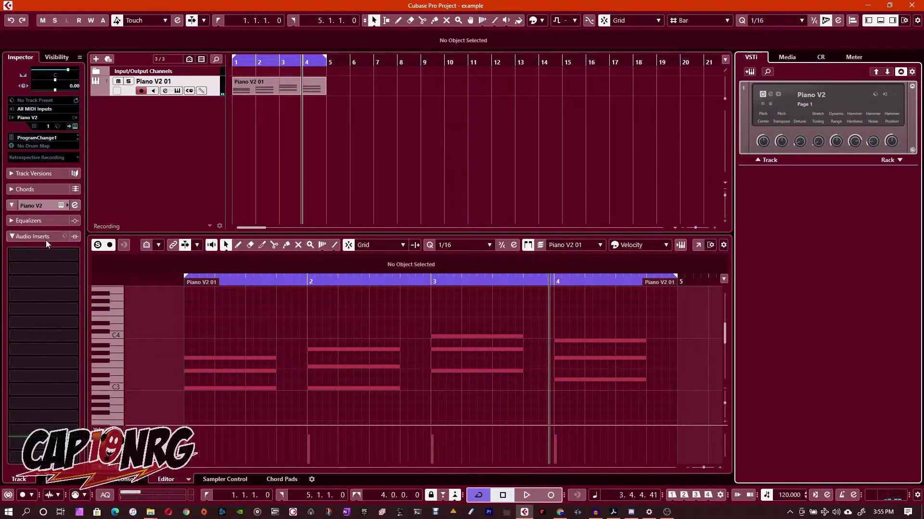
Scroll the Inspector, then expand and collapse the Audio Sends section
scroll(46, 243, down, 5)
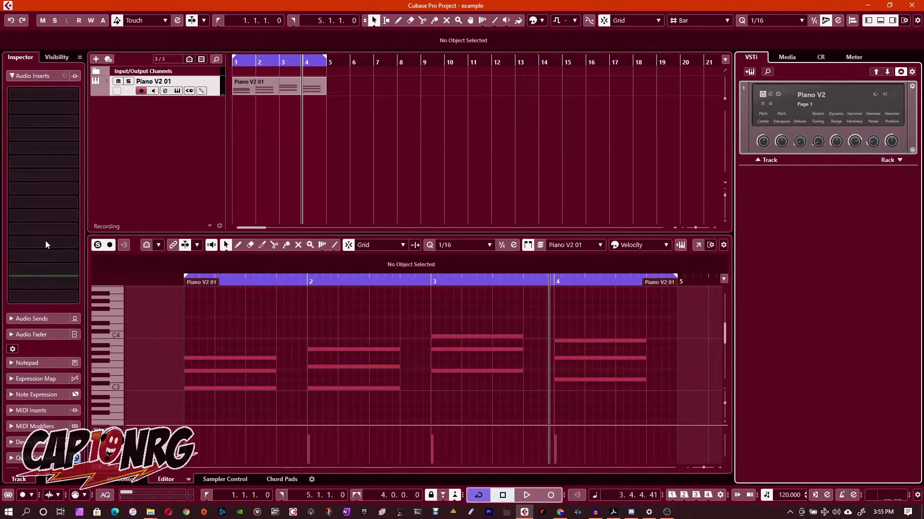
click(34, 319)
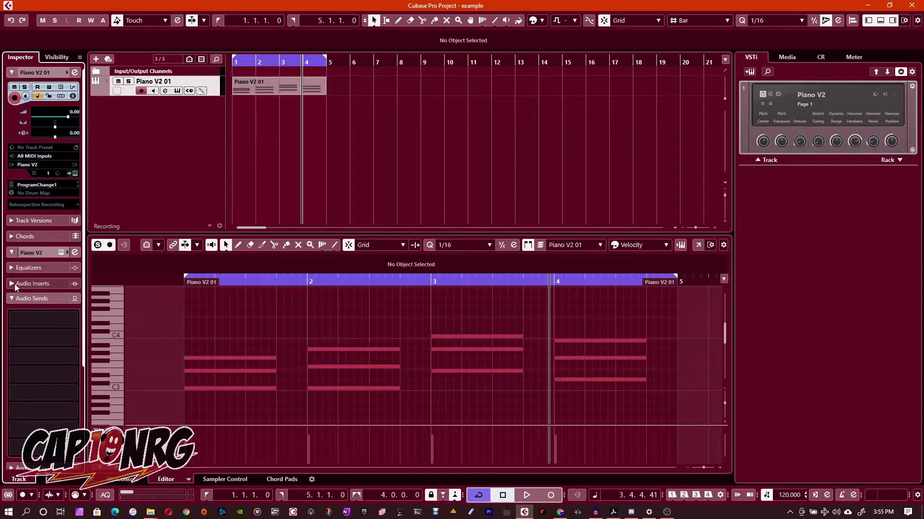
click(10, 298)
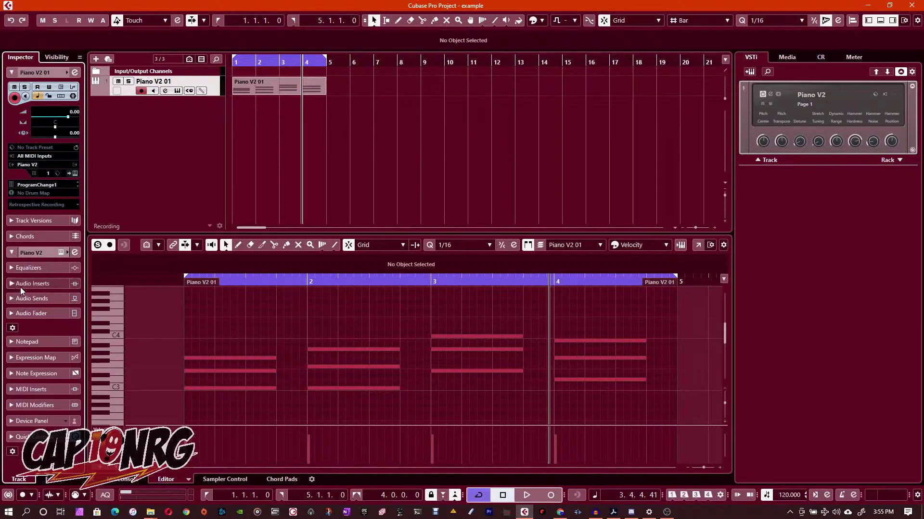
Load Reason Rack Plugin in Piano V2's first insert slot, show its Browser, and move the window left
click(11, 284)
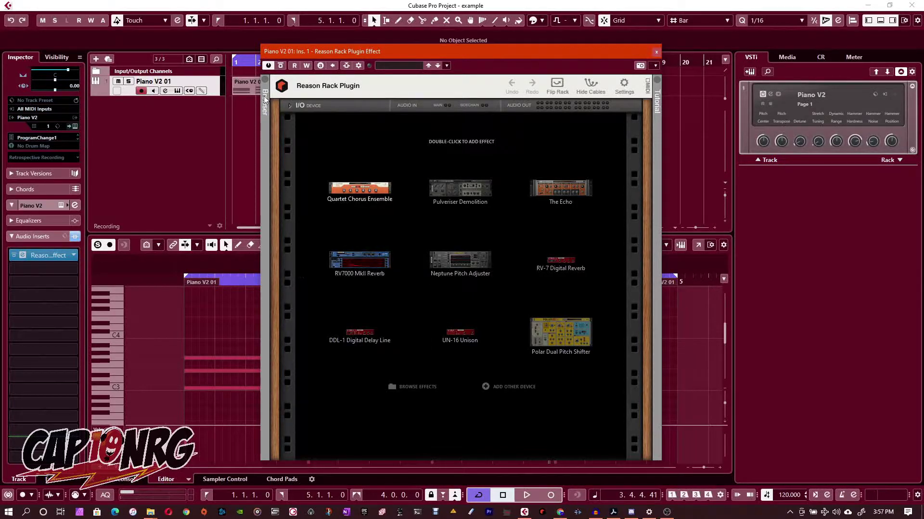
click(264, 79)
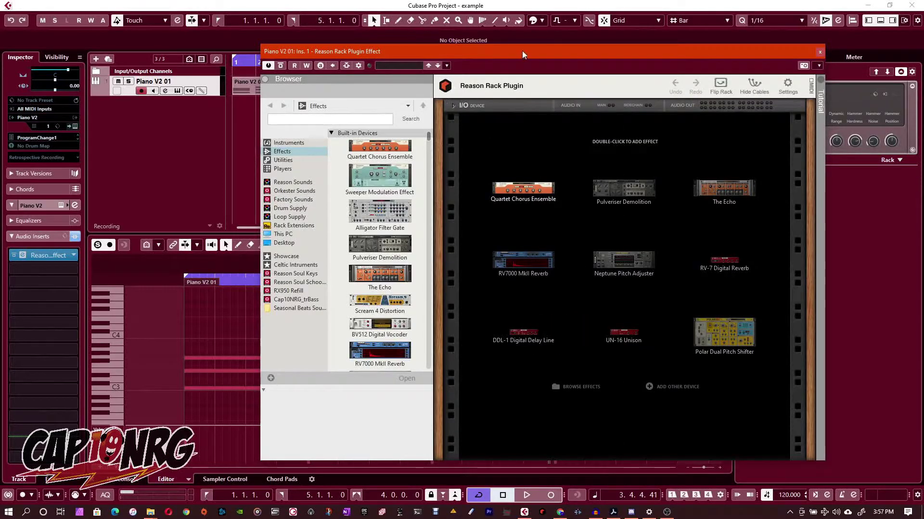
drag(524, 53, 424, 52)
Show the Effects category in the Reason Rack browser and scroll down to kHs Trance Gate
click(193, 152)
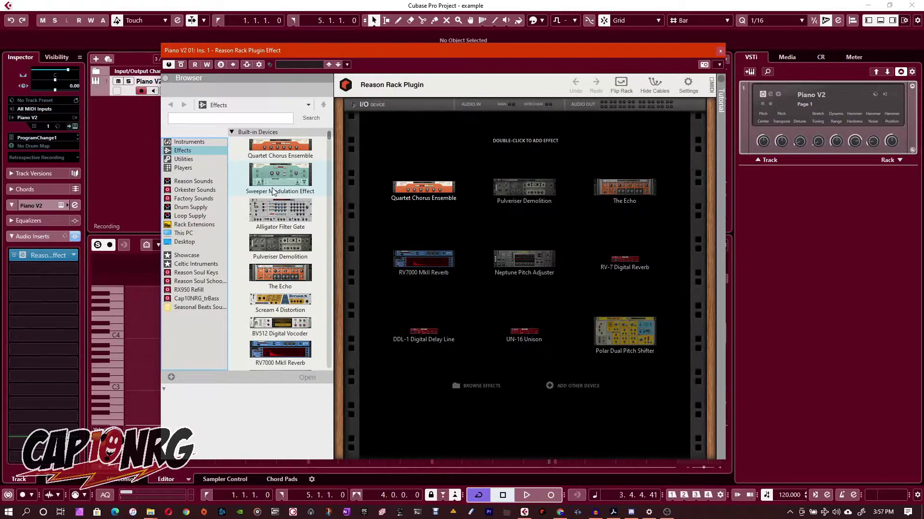
scroll(273, 192, down, 3)
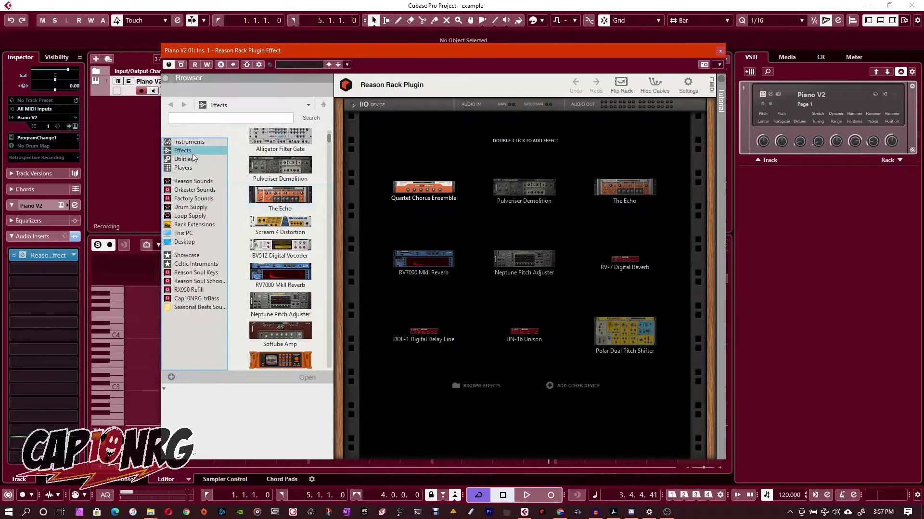
scroll(258, 179, down, 10)
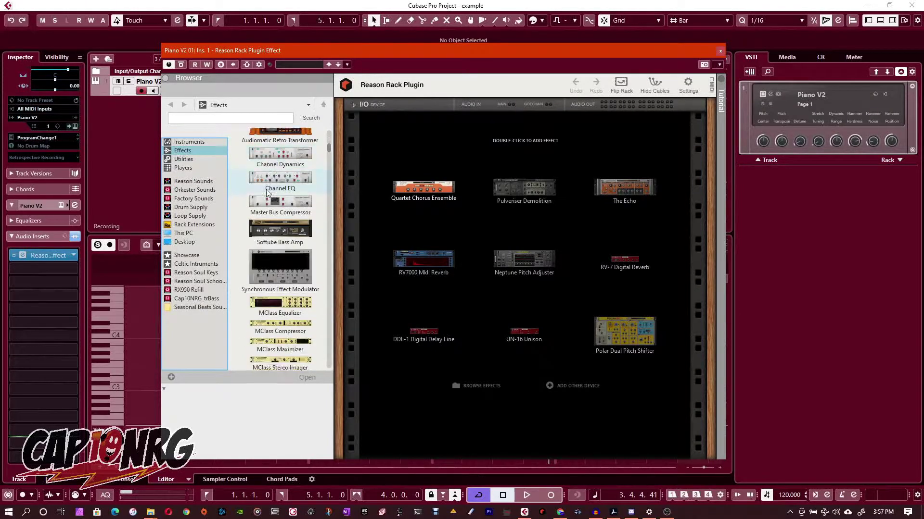
scroll(267, 192, down, 15)
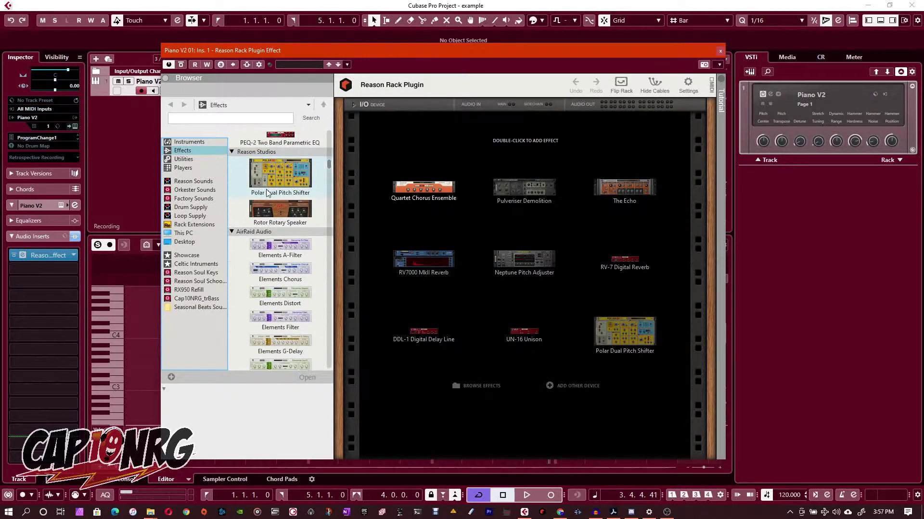
scroll(268, 192, down, 15)
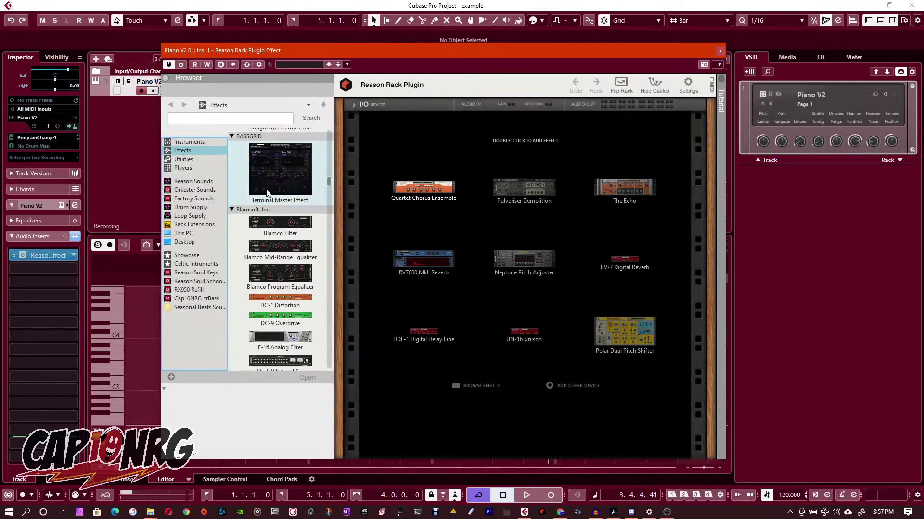
scroll(267, 192, down, 15)
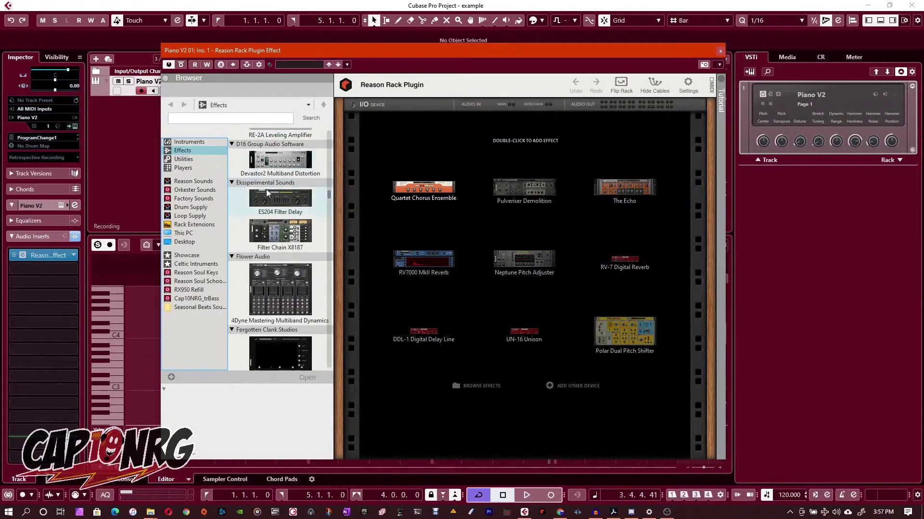
scroll(267, 193, down, 15)
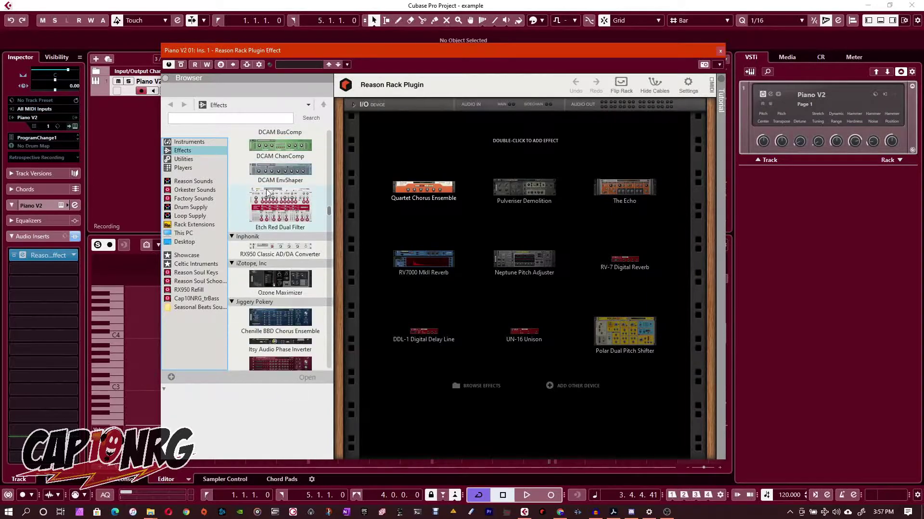
scroll(267, 192, down, 5)
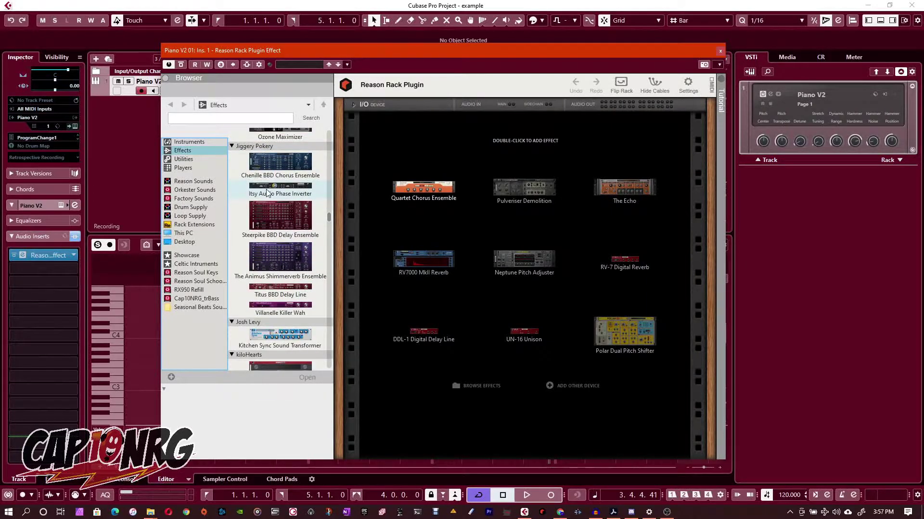
scroll(268, 192, down, 5)
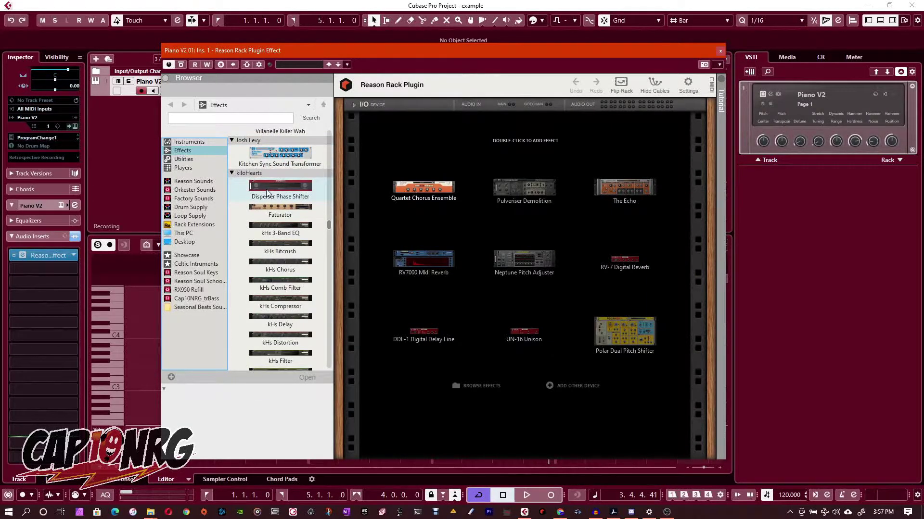
scroll(267, 192, down, 3)
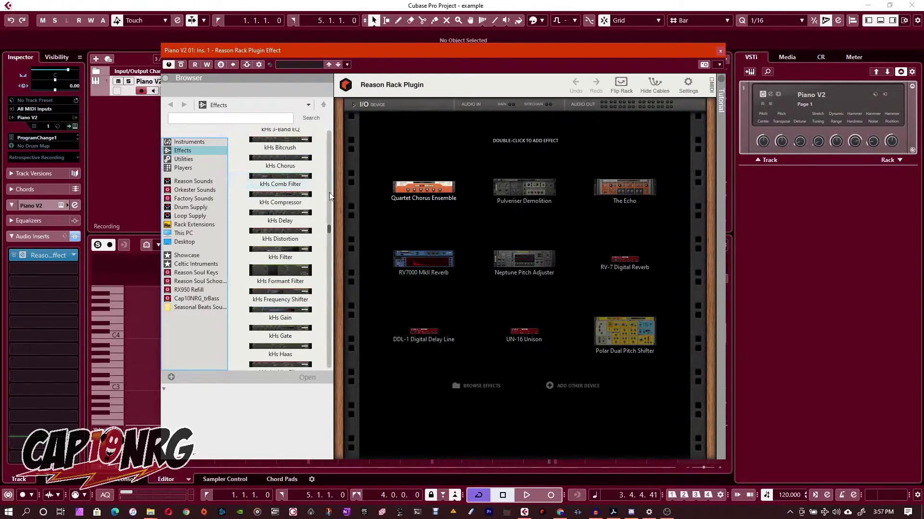
scroll(288, 202, down, 4)
scroll(312, 214, down, 4)
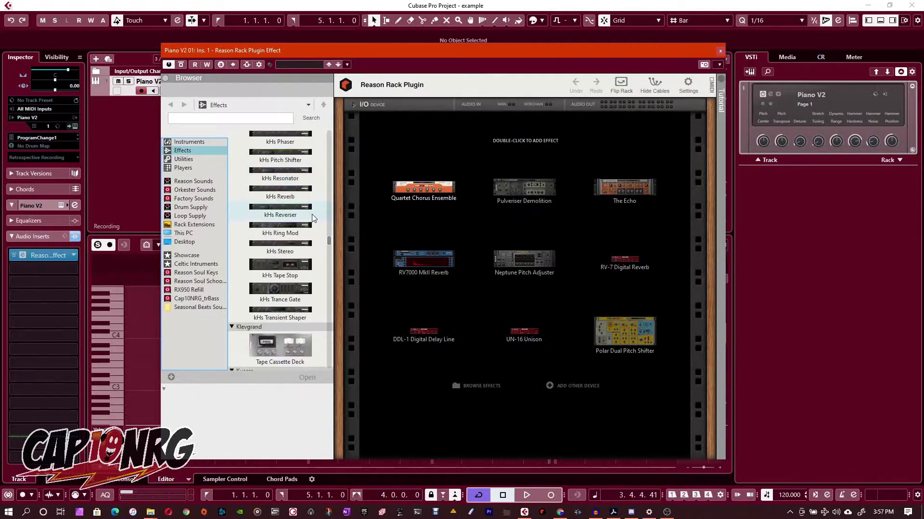
Load kHs Trance Gate into the rack, then add The Echo below it with its Warm Echo patch
double_click(283, 292)
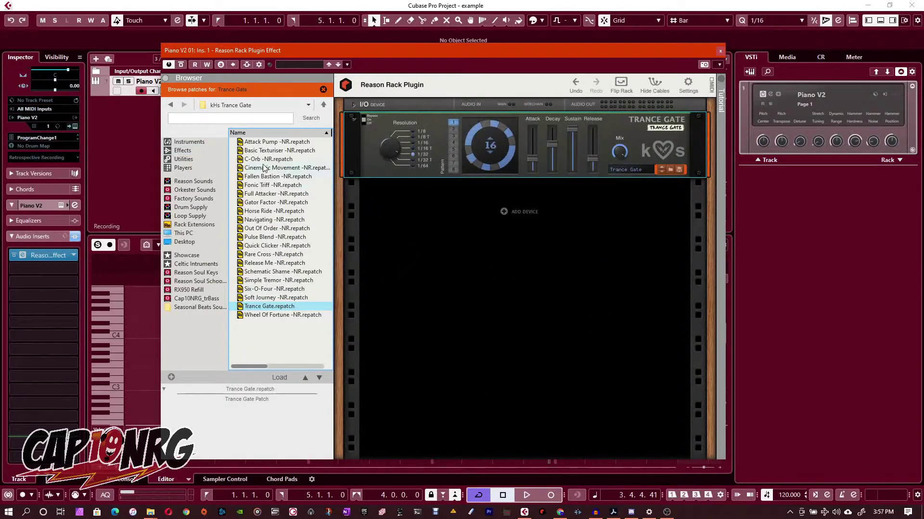
click(183, 151)
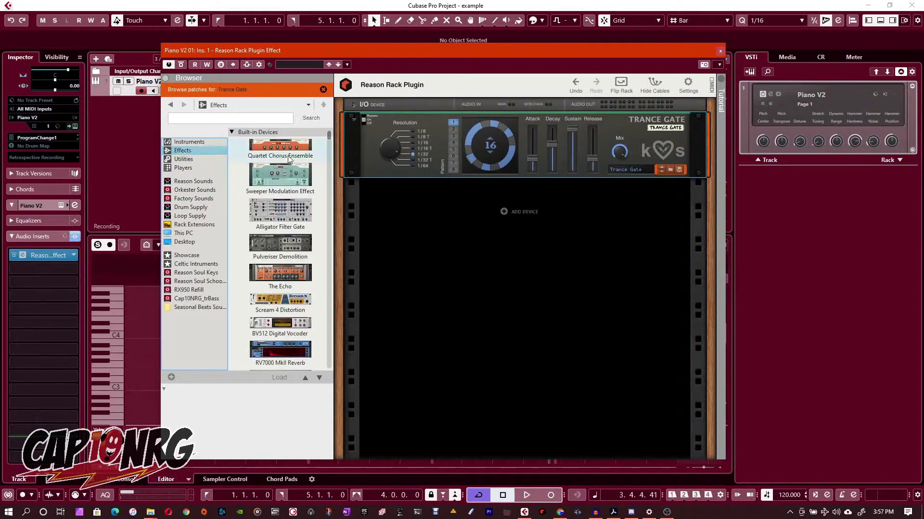
drag(281, 278, 493, 270)
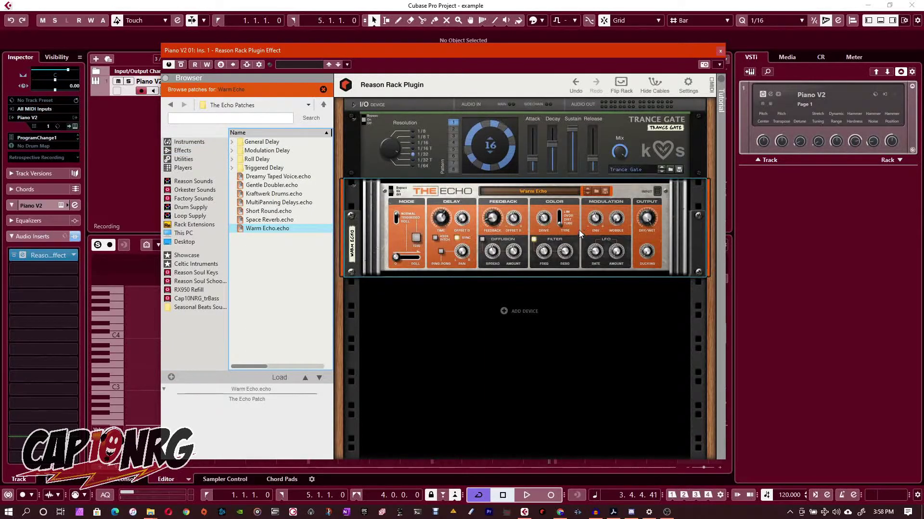
Select The Echo and turn its Dry/Wet knob
click(651, 256)
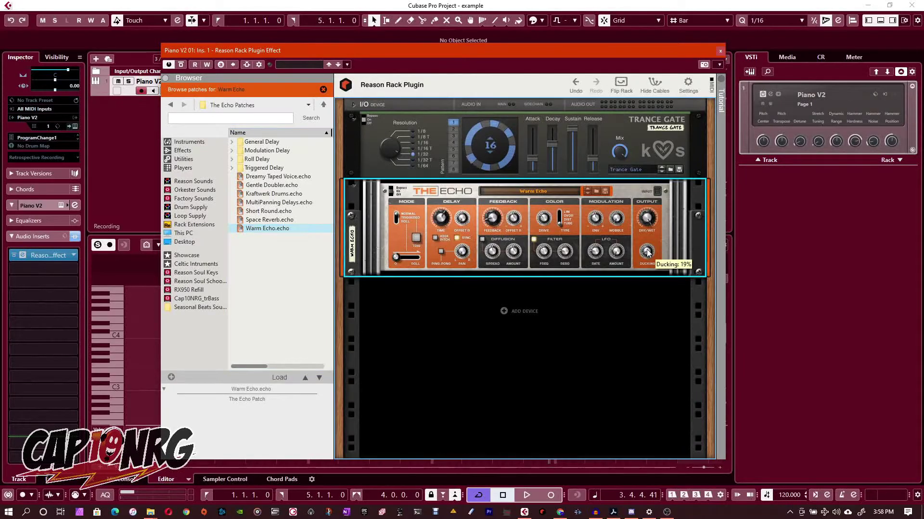
drag(649, 222, 651, 238)
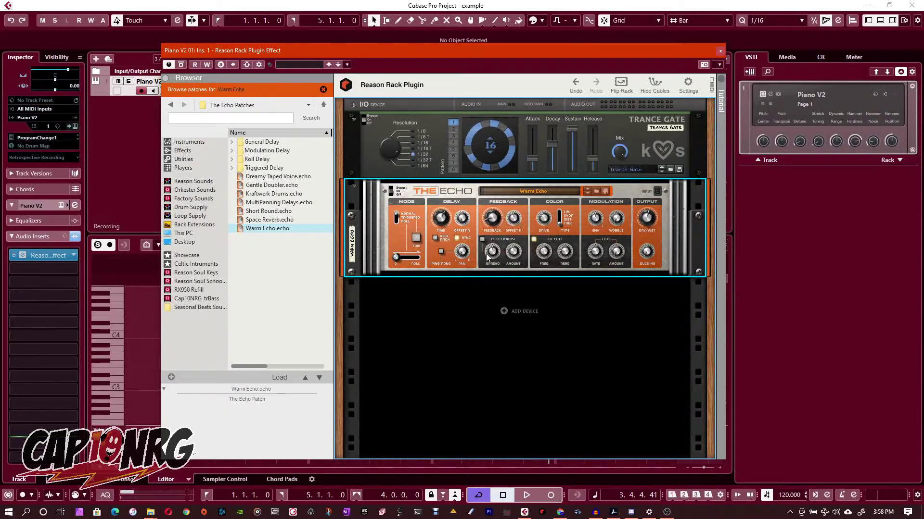
mouse_move(488, 257)
mouse_move(493, 217)
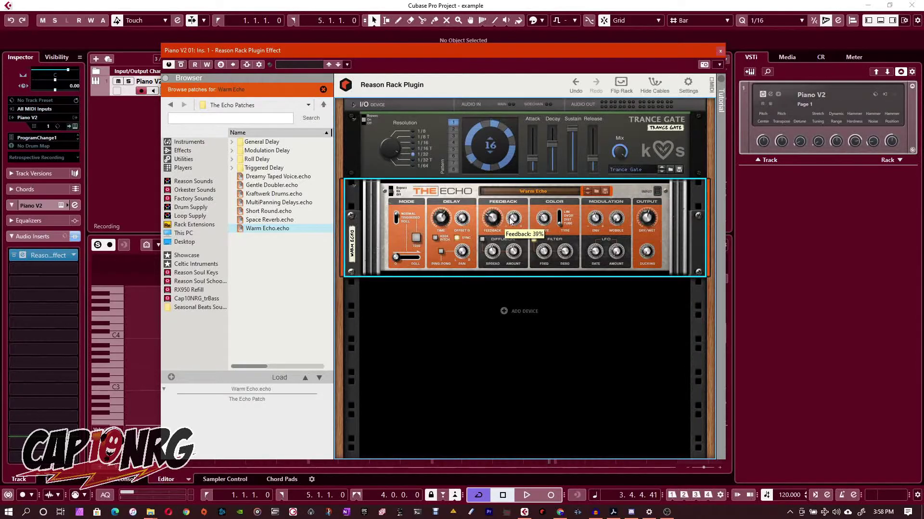
Open and dismiss the empty rack's context menu, then refocus the Cubase project window
right_click(477, 327)
click(417, 339)
click(142, 219)
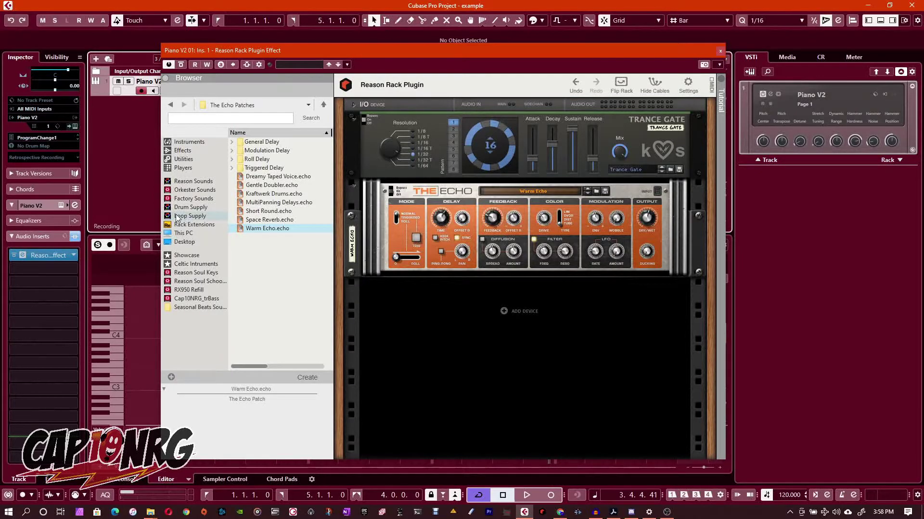
Play the piano part and raise the Trance Gate release to 39.0 ms while listening
key(space)
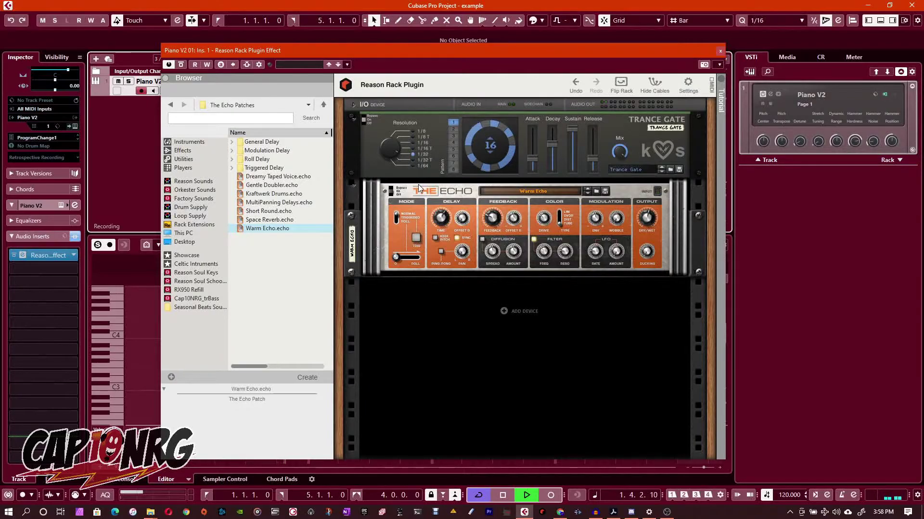
click(649, 218)
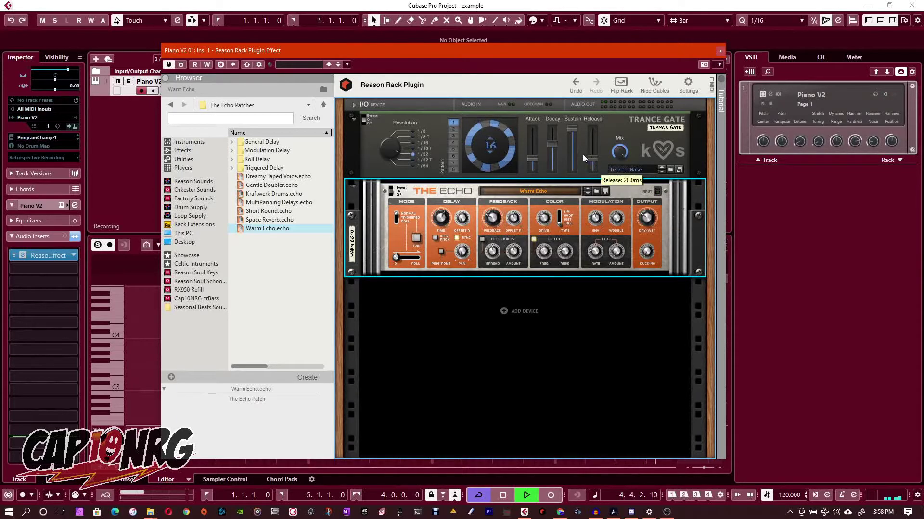
drag(592, 154, 618, 160)
mouse_move(619, 156)
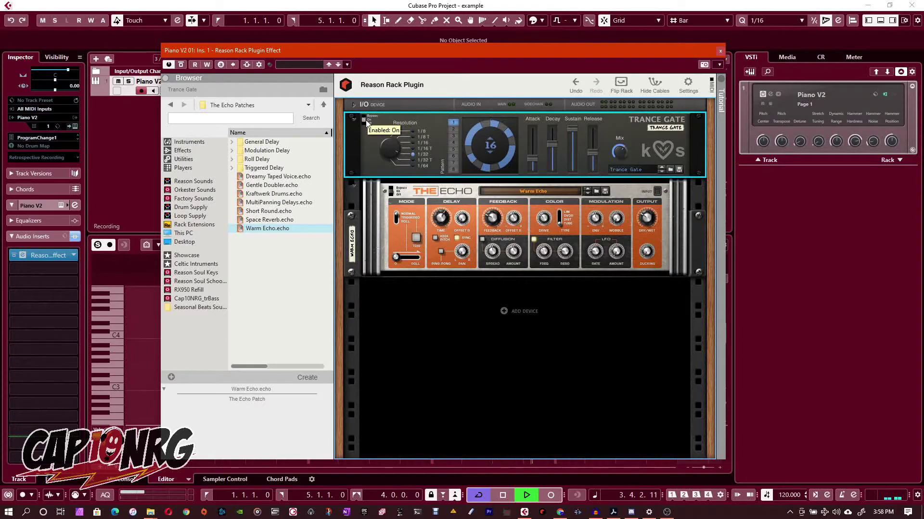
click(390, 189)
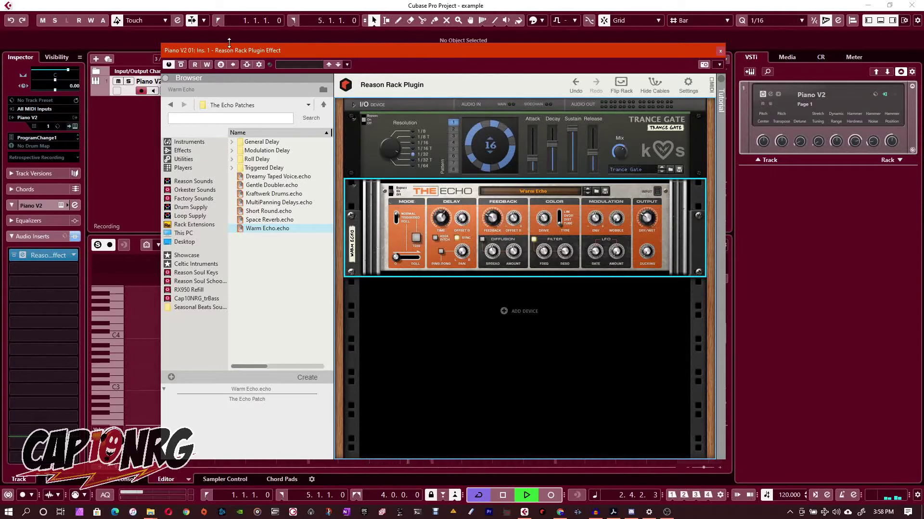
click(169, 65)
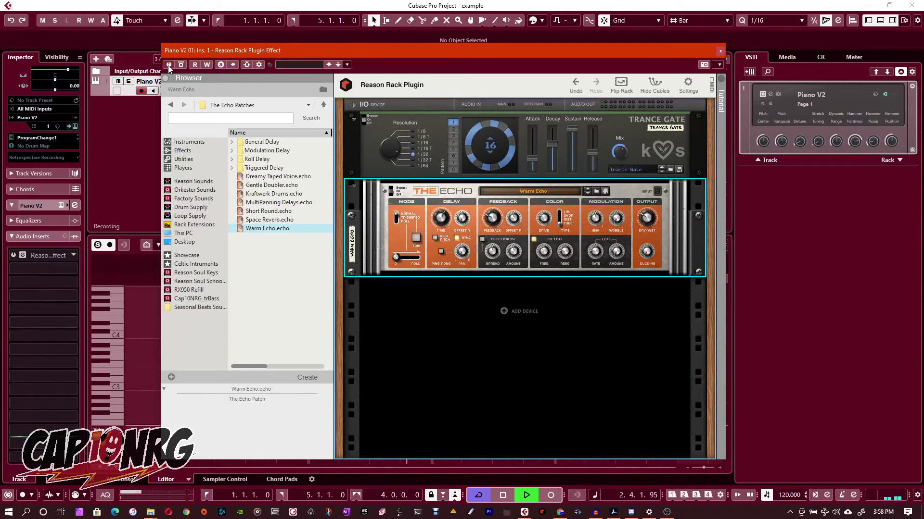
click(168, 65)
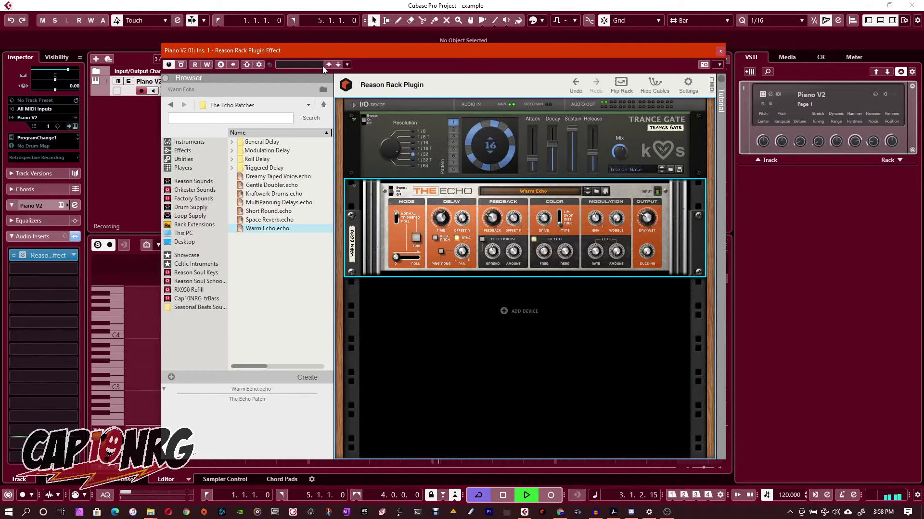
Close the Reason Rack window, reopen it from the insert slot's edit button, and close it again
click(720, 51)
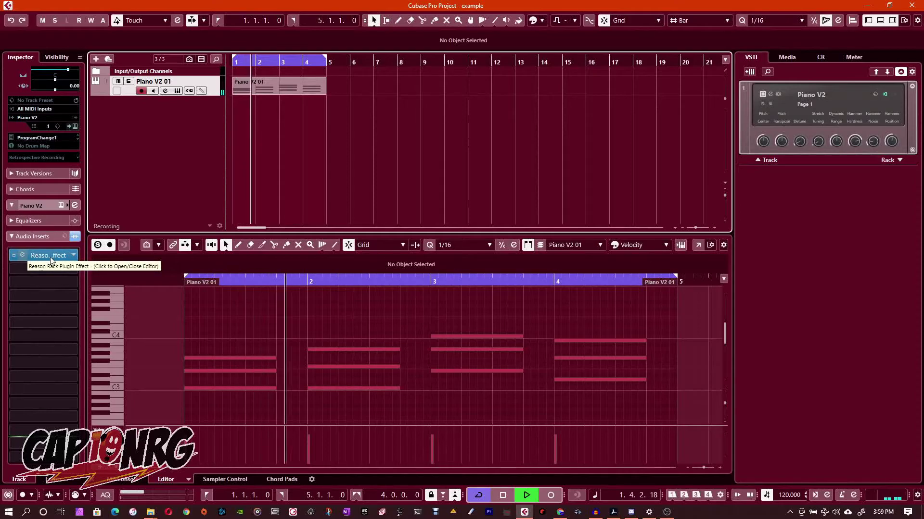
click(23, 257)
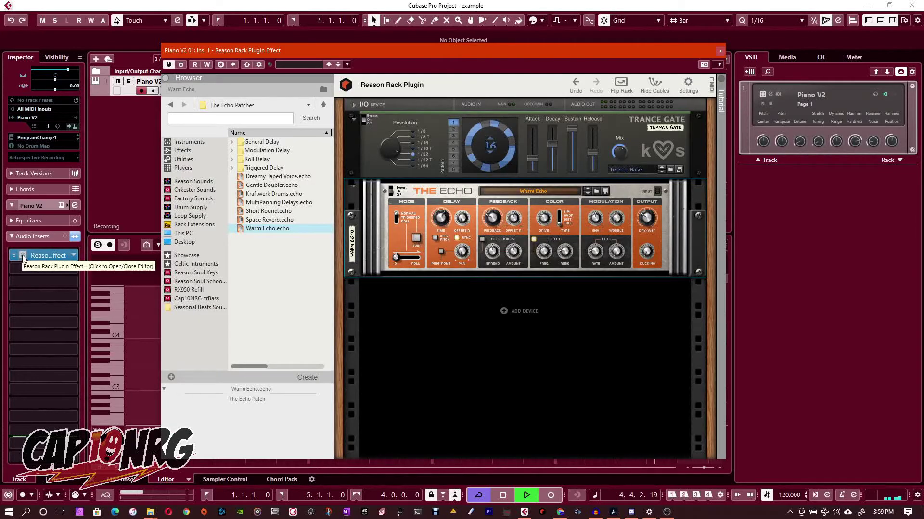
click(720, 51)
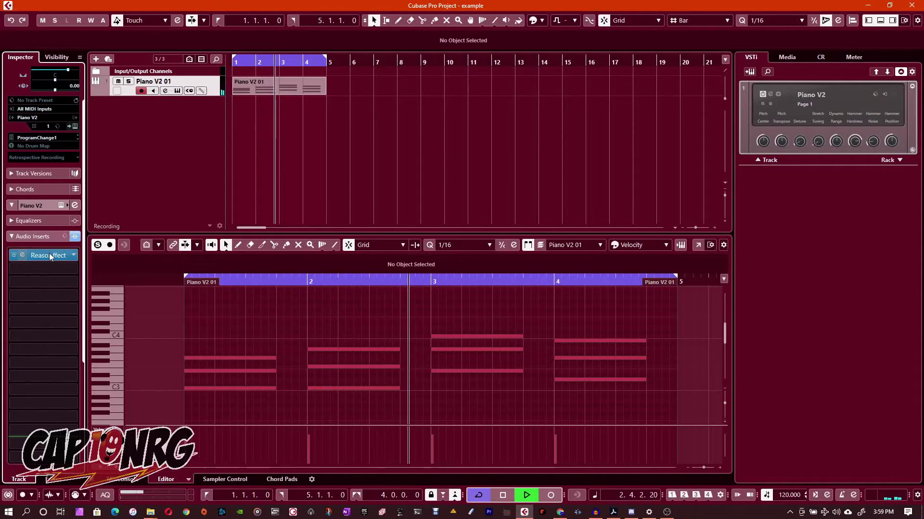
Drag Reason Rack Plugin out of Piano V2's insert slot, leaving inserts empty, and stop playback
drag(43, 256, 106, 261)
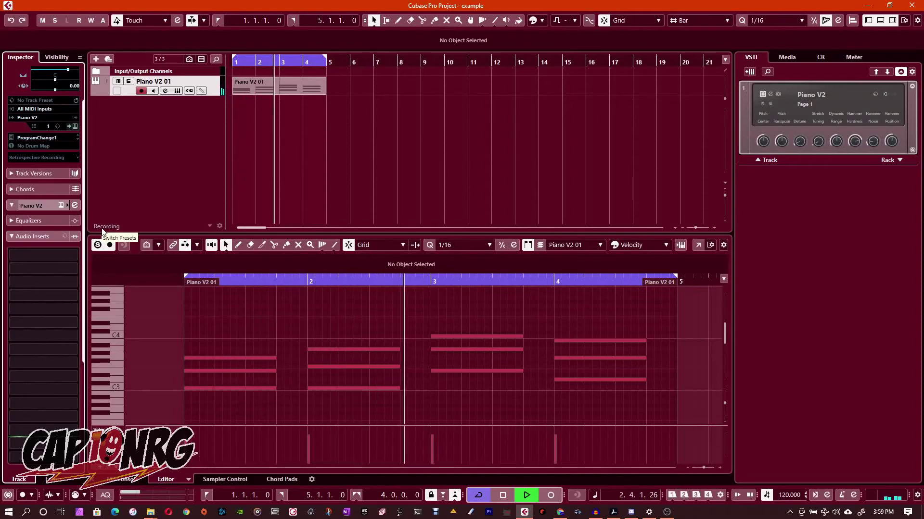
key(space)
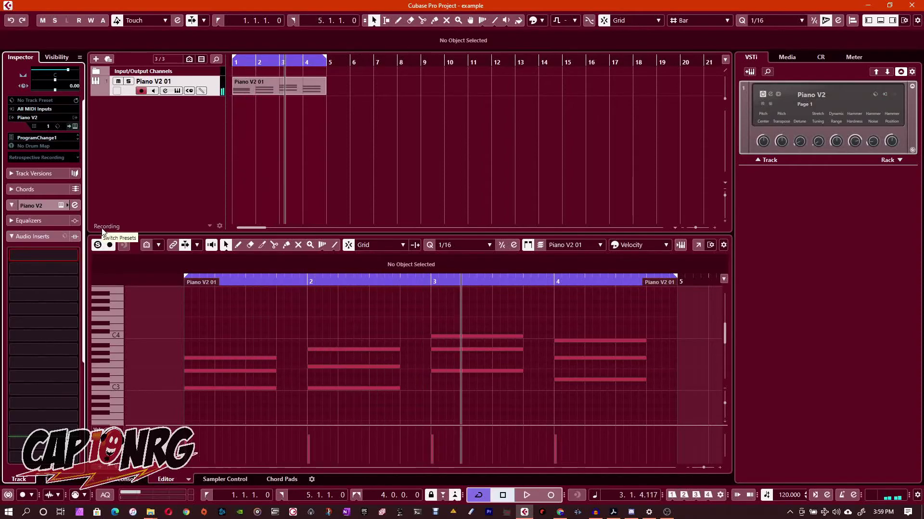